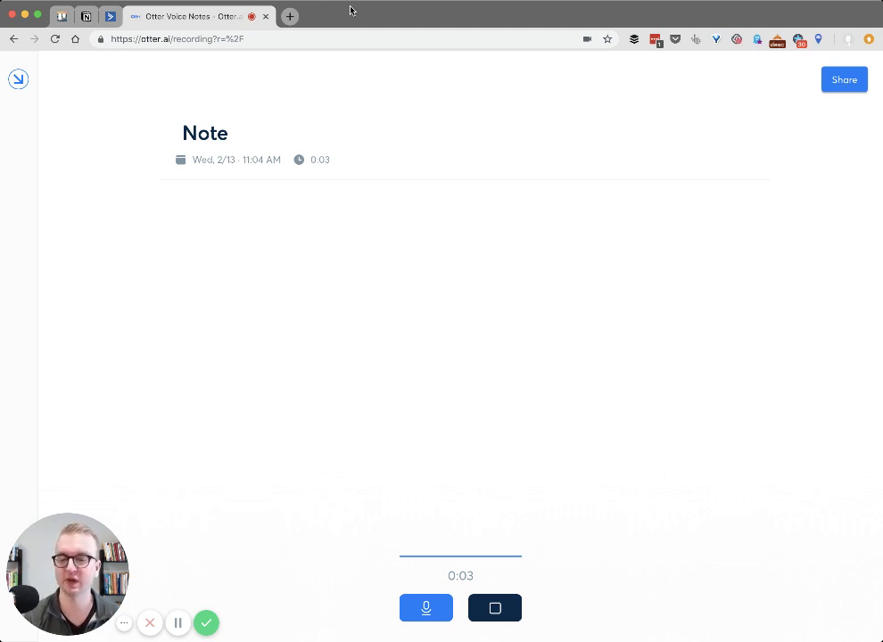
Step: Resume recording the paused voice note so the timer continues past 2:15
{"action": "left_click", "coordinate": [427, 609]}
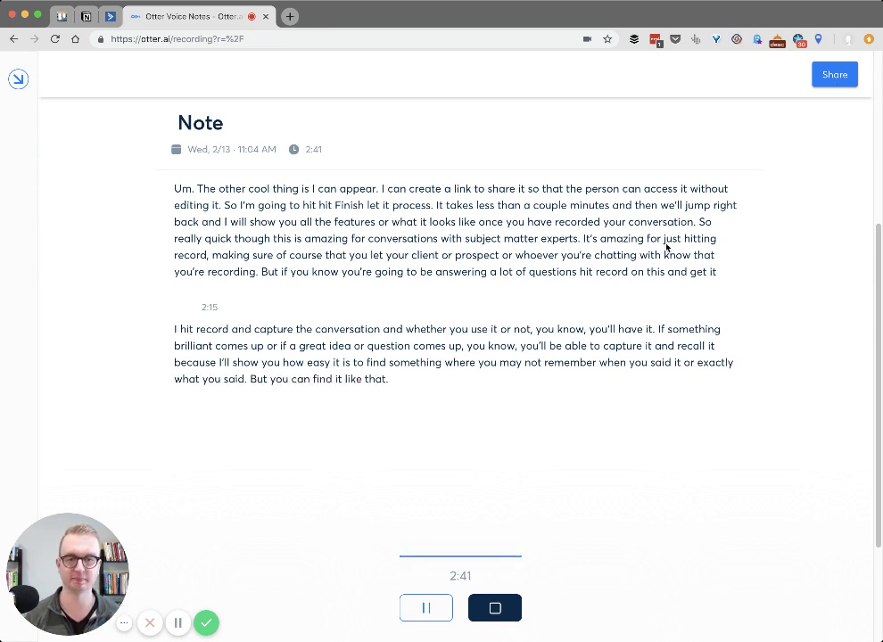
Step: Stop the 2:42 recording so it is saved as a Note in Conversations
{"action": "left_click", "coordinate": [502, 608]}
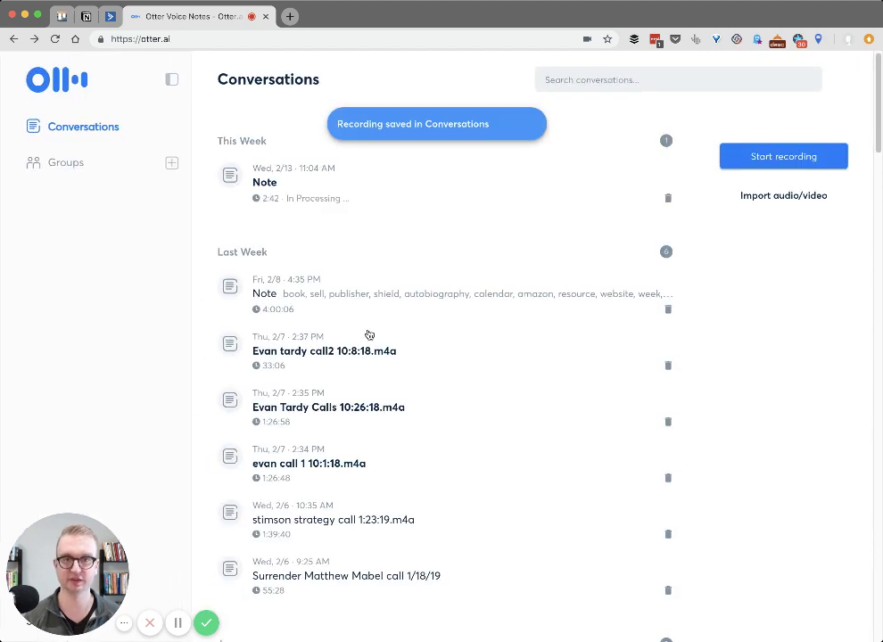
Step: Open the new 'Note' conversation listed under This Week
{"action": "left_click", "coordinate": [309, 191]}
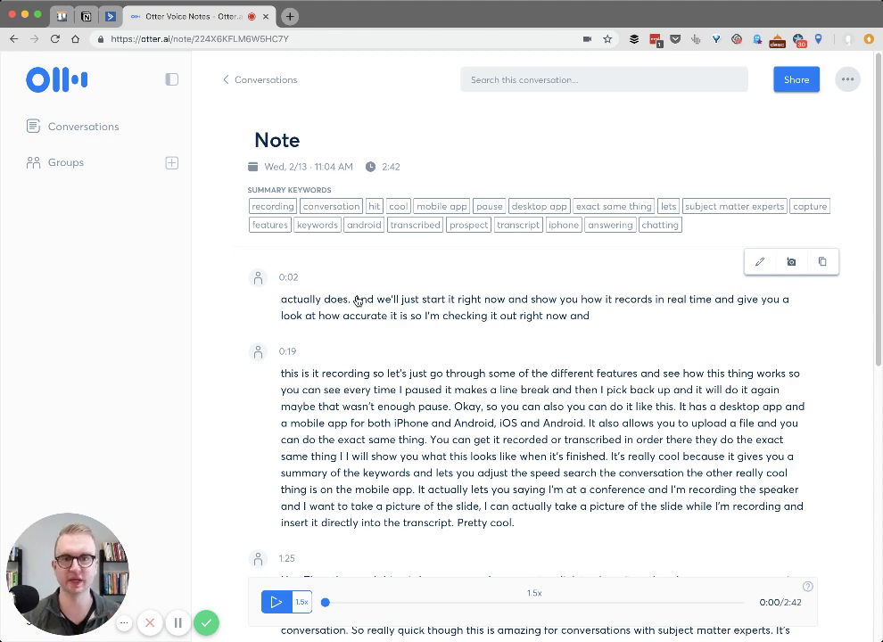
{"action": "scroll", "coordinate": [357, 300], "scroll_direction": "down", "scroll_amount": 5}
{"action": "scroll", "coordinate": [357, 301], "scroll_direction": "up", "scroll_amount": 5}
{"action": "scroll", "coordinate": [357, 300], "scroll_direction": "down", "scroll_amount": 5}
{"action": "scroll", "coordinate": [356, 301], "scroll_direction": "up", "scroll_amount": 5}
{"action": "scroll", "coordinate": [356, 303], "scroll_direction": "down", "scroll_amount": 3}
{"action": "scroll", "coordinate": [375, 321], "scroll_direction": "up", "scroll_amount": 1}
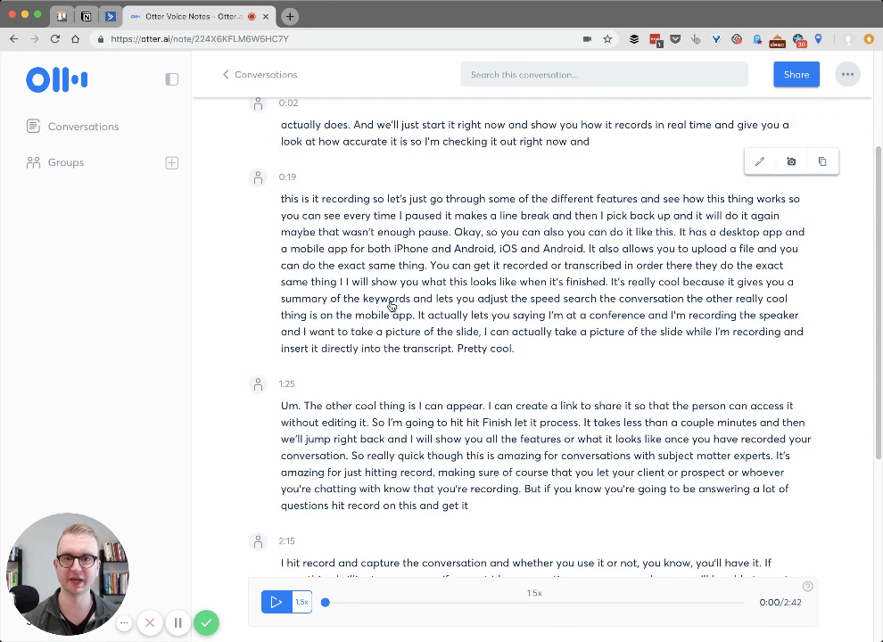
{"action": "scroll", "coordinate": [392, 308], "scroll_direction": "up", "scroll_amount": 3}
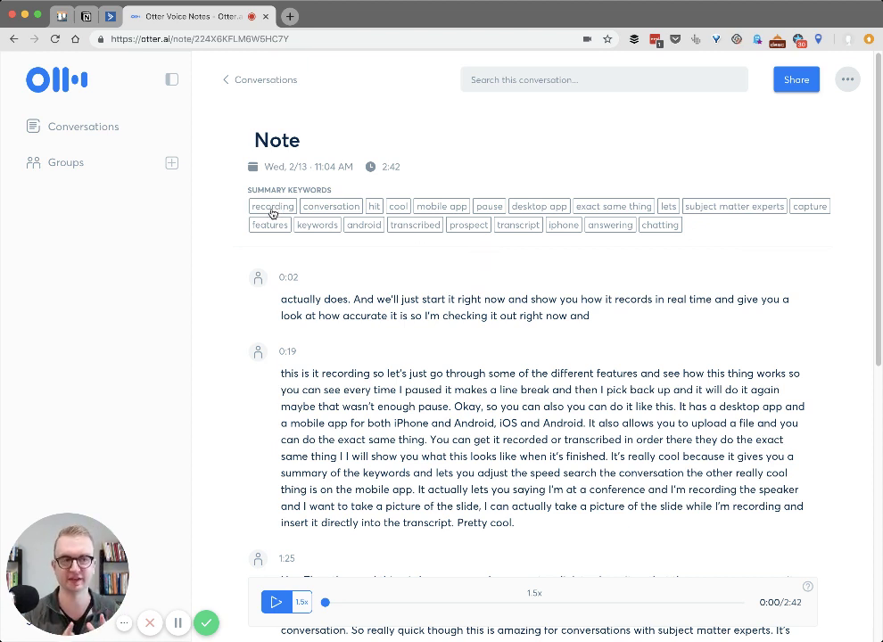
Step: Search for 'conversation', briefly play audio at a match, and step through all 3 matches
{"action": "left_click", "coordinate": [333, 208]}
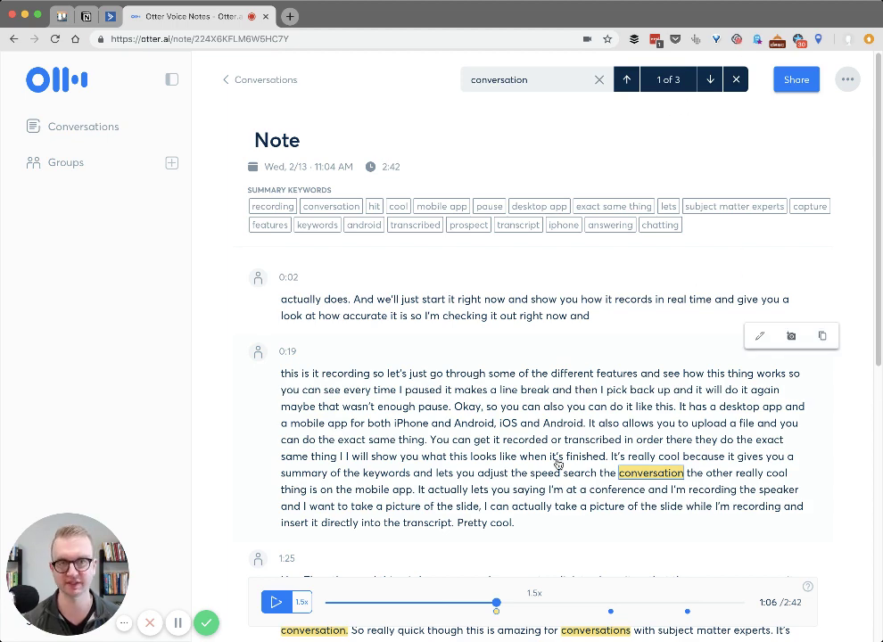
{"action": "left_click", "coordinate": [711, 81]}
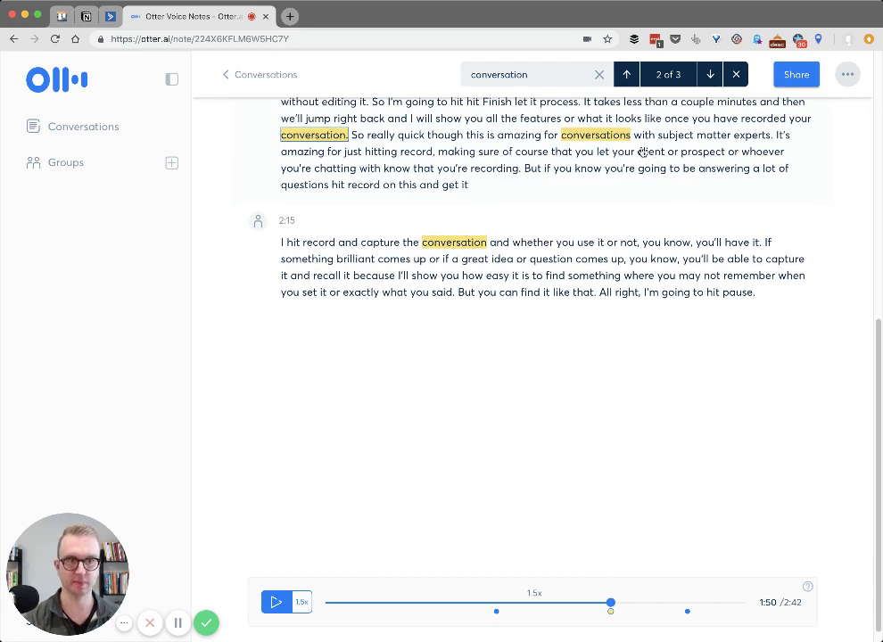
{"action": "left_click", "coordinate": [301, 604]}
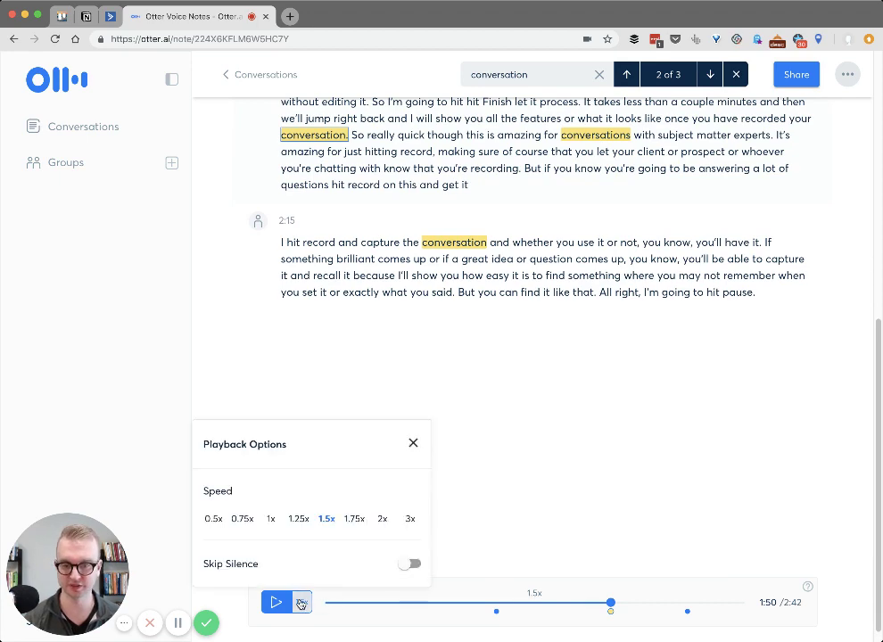
{"action": "left_click", "coordinate": [302, 604]}
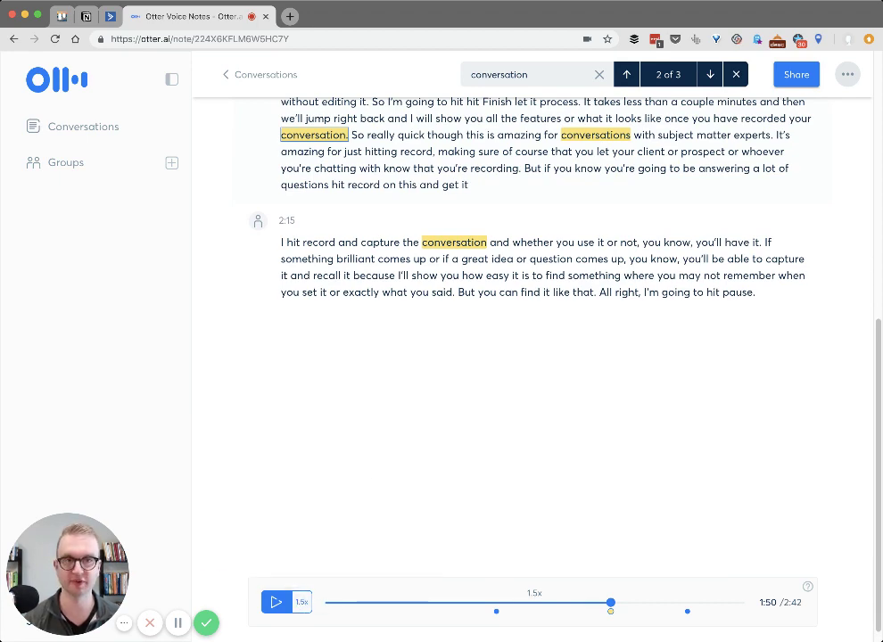
{"action": "left_click", "coordinate": [626, 74]}
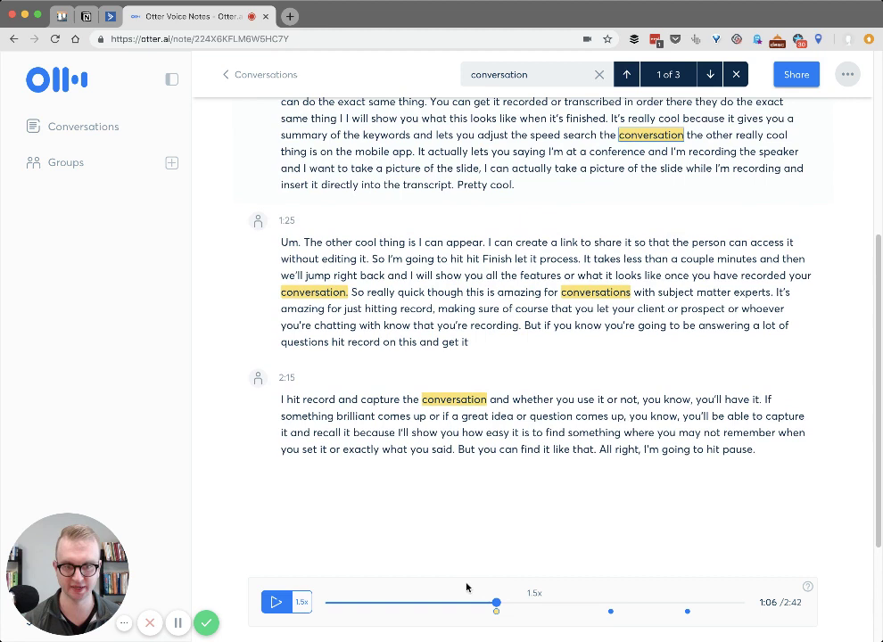
{"action": "left_click", "coordinate": [276, 603]}
{"action": "left_click", "coordinate": [285, 605]}
{"action": "left_click", "coordinate": [712, 74]}
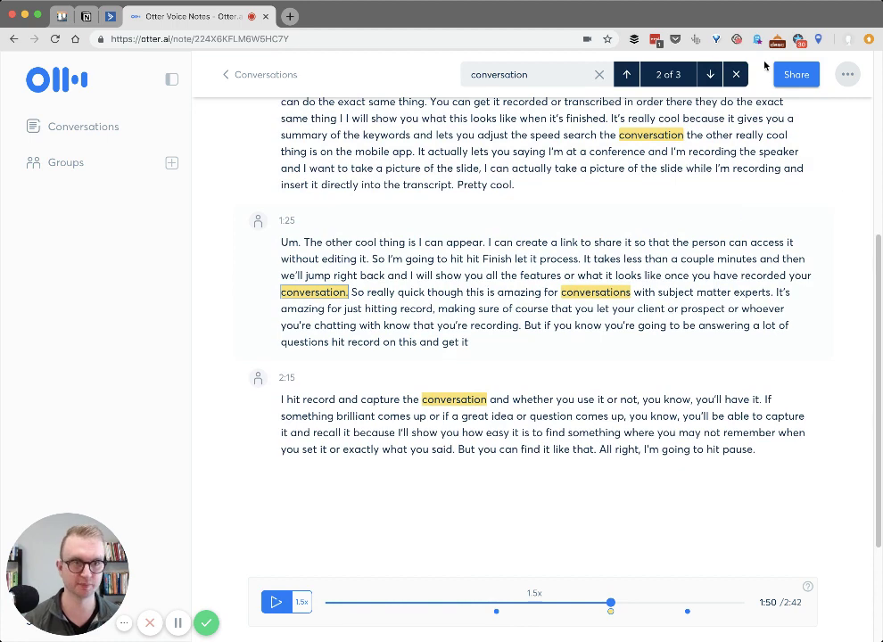
{"action": "left_click", "coordinate": [710, 74]}
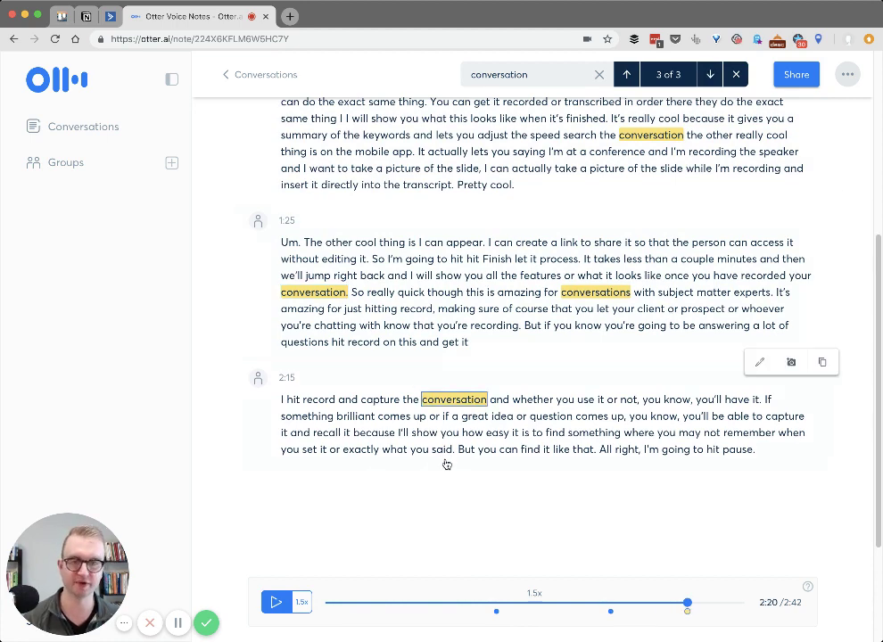
{"action": "scroll", "coordinate": [446, 463], "scroll_direction": "up", "scroll_amount": 6}
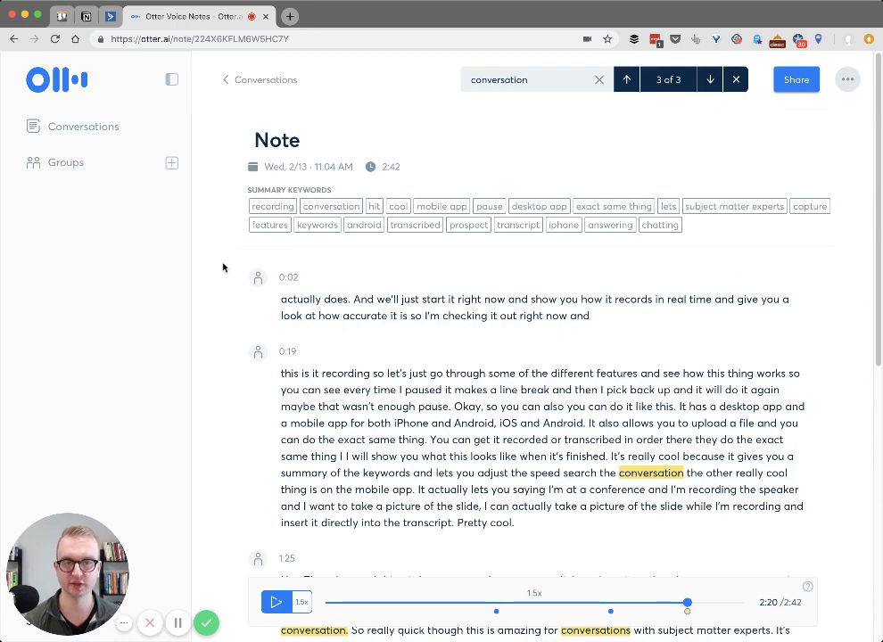
Step: Replace the search term 'conversation' with 'idea', finding its 1 match
{"action": "double_click", "coordinate": [523, 78]}
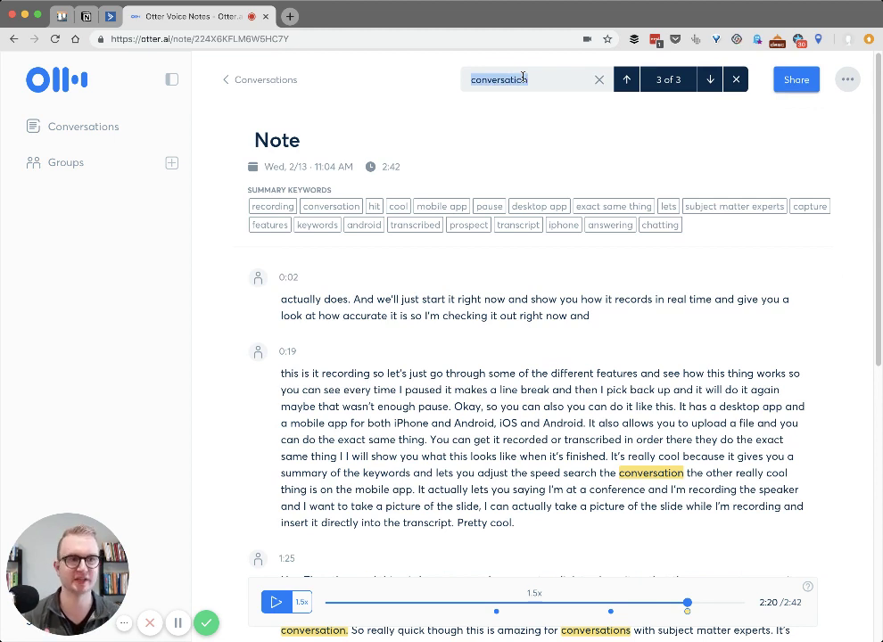
{"action": "type", "text": "idea"}
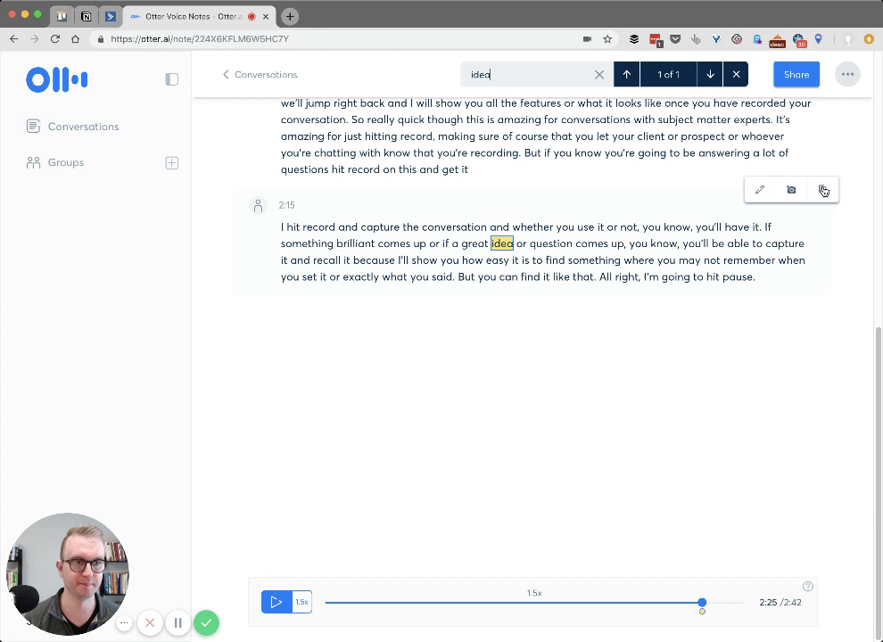
Step: Briefly play from 'idea', then edit the 2:15 paragraph and delete the word 'But'
{"action": "left_click", "coordinate": [496, 244]}
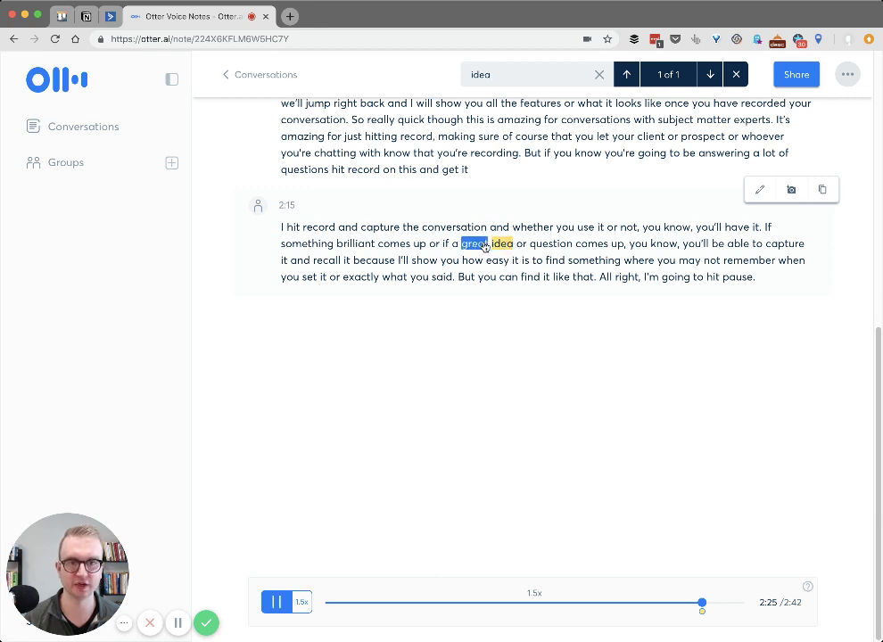
{"action": "key", "text": "space"}
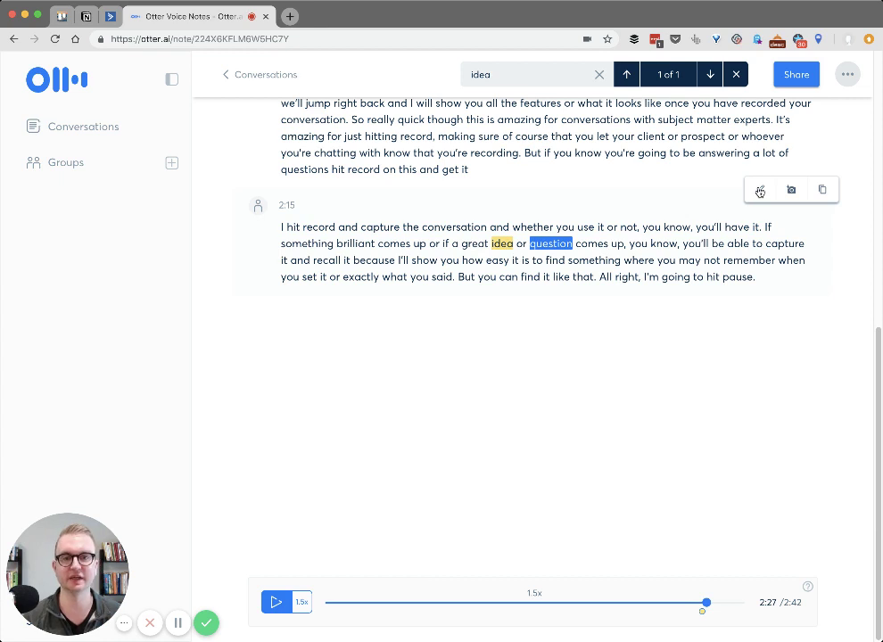
{"action": "left_click", "coordinate": [760, 192]}
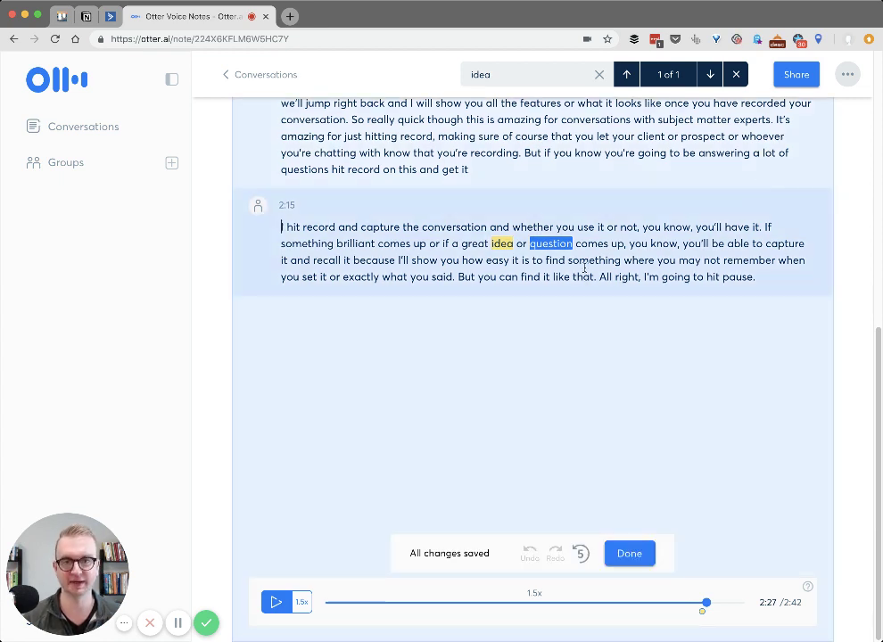
{"action": "left_click", "coordinate": [485, 245]}
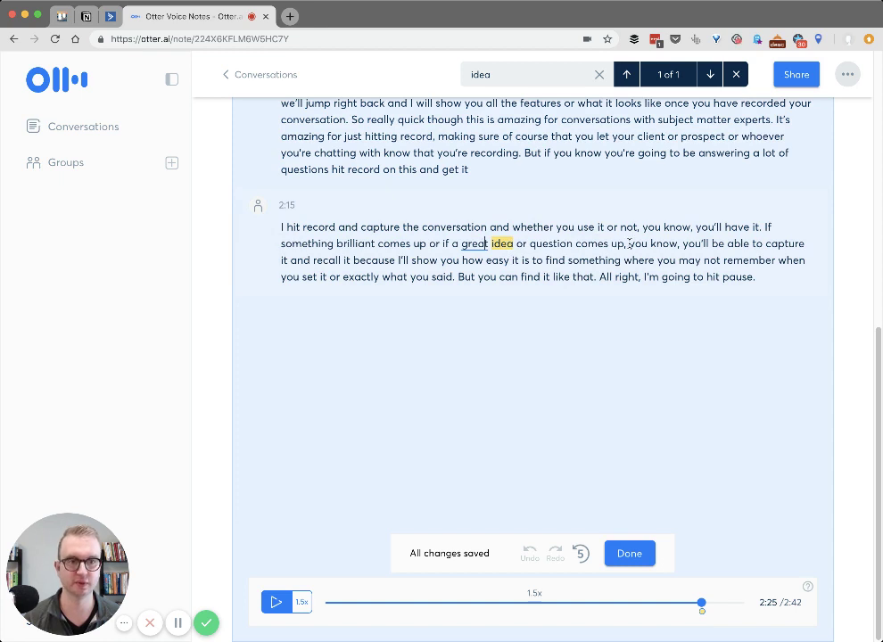
{"action": "left_click", "coordinate": [462, 277]}
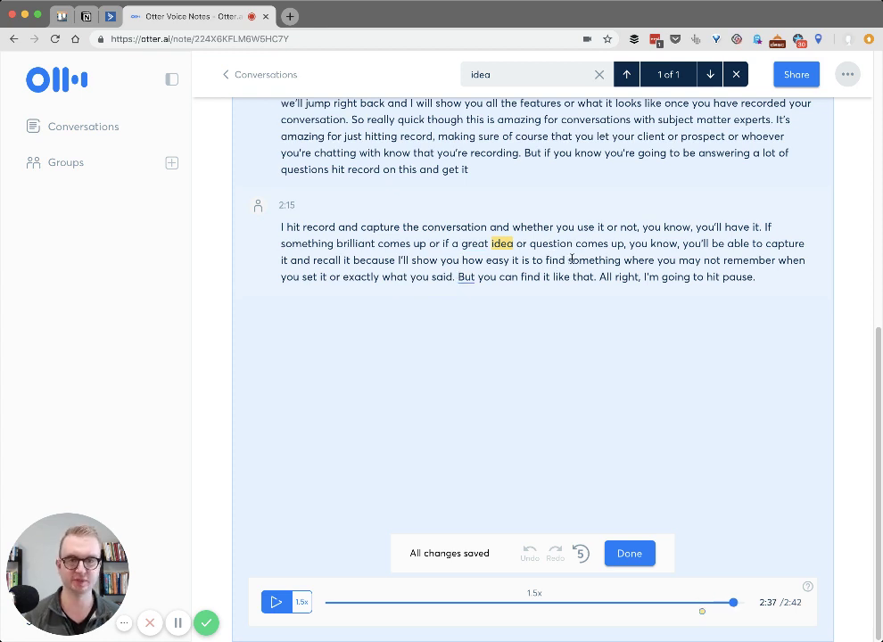
{"action": "double_click", "coordinate": [472, 276]}
{"action": "key", "text": "BackSpace"}
{"action": "key", "text": "BackSpace"}
Step: Capitalise 'You', finish the edit, and copy the passage from 'record' to 'show you'
{"action": "type", "text": "Y"}
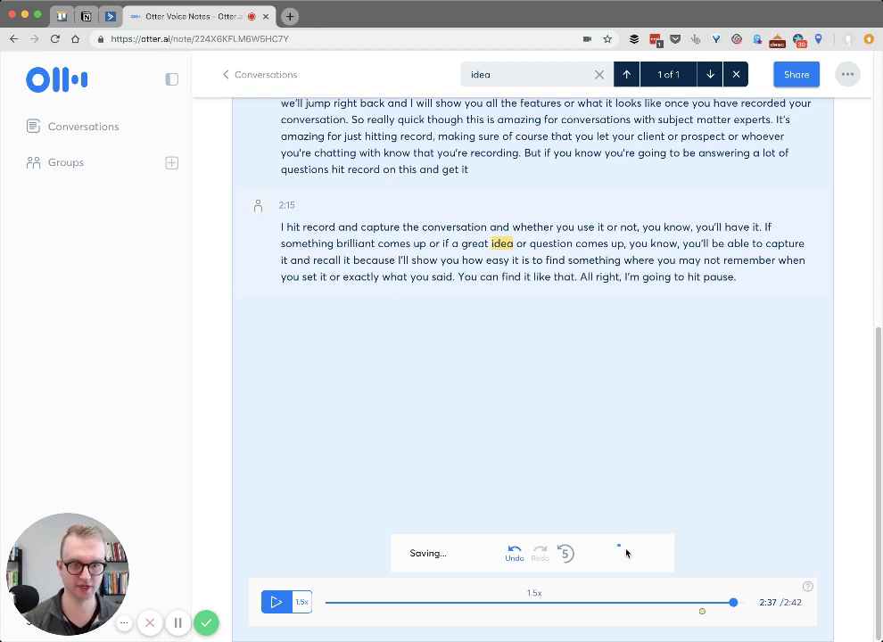
{"action": "left_click", "coordinate": [628, 553]}
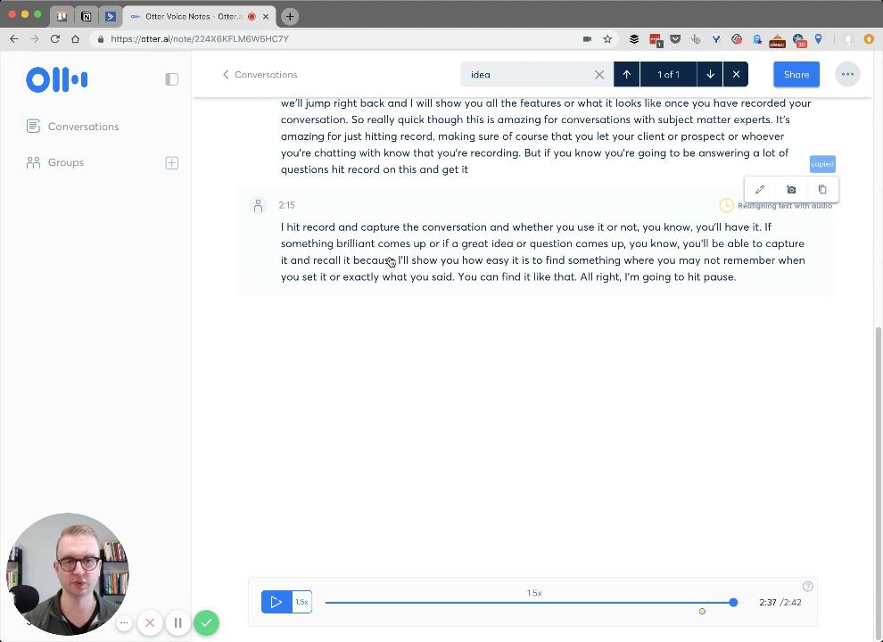
{"action": "left_click_drag", "start_coordinate": [305, 229], "coordinate": [458, 256]}
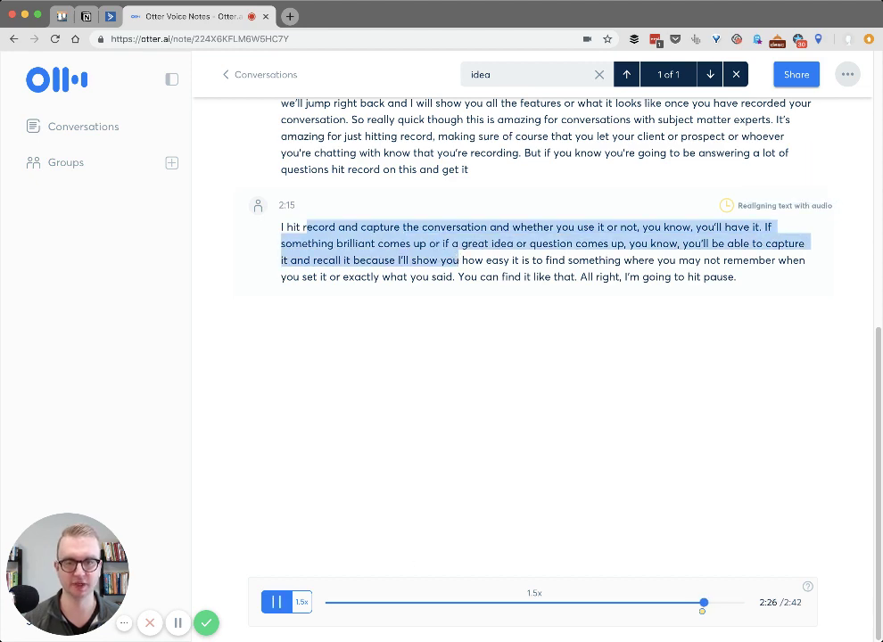
{"action": "left_click", "coordinate": [271, 605]}
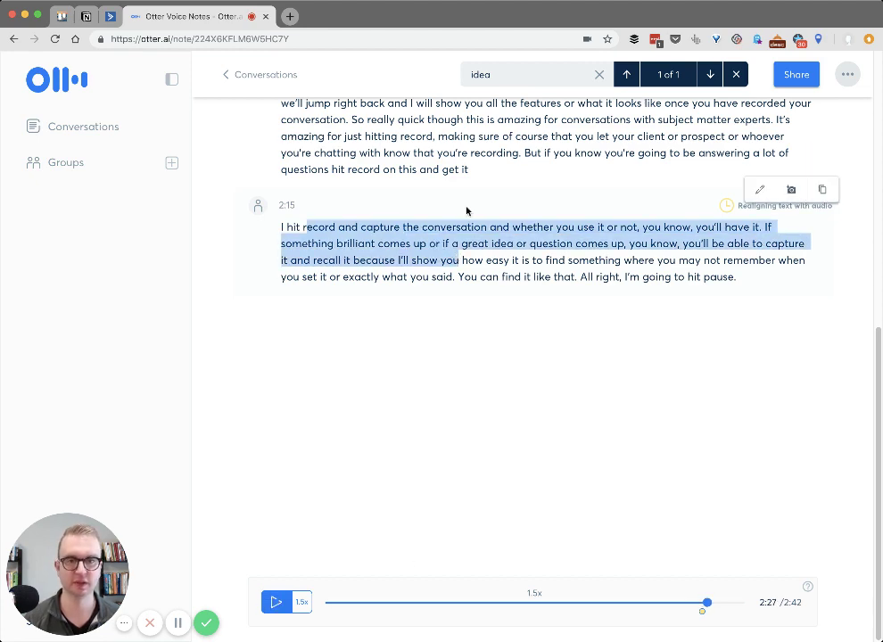
{"action": "left_click", "coordinate": [824, 190]}
{"action": "scroll", "coordinate": [518, 354], "scroll_direction": "up", "scroll_amount": 10}
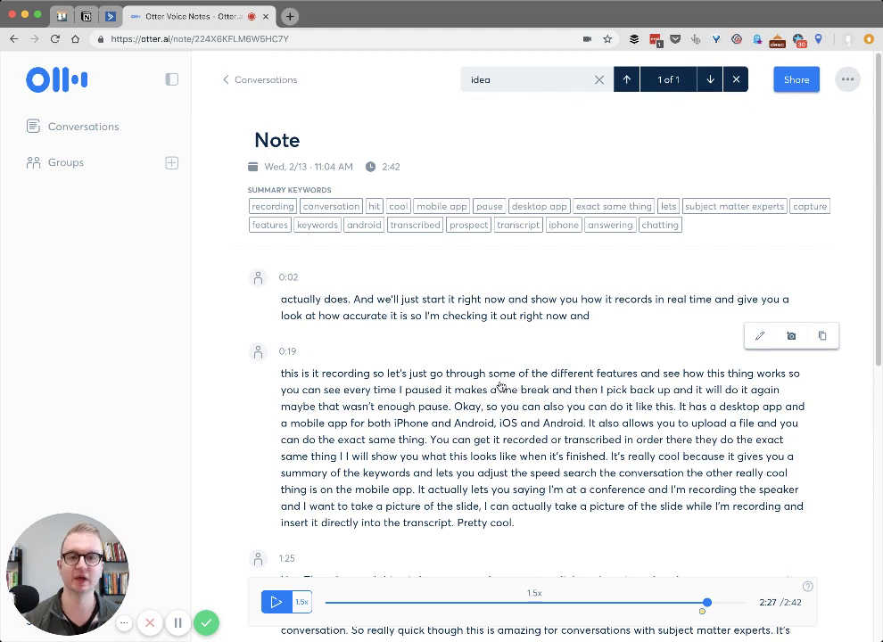
{"action": "left_click", "coordinate": [796, 80]}
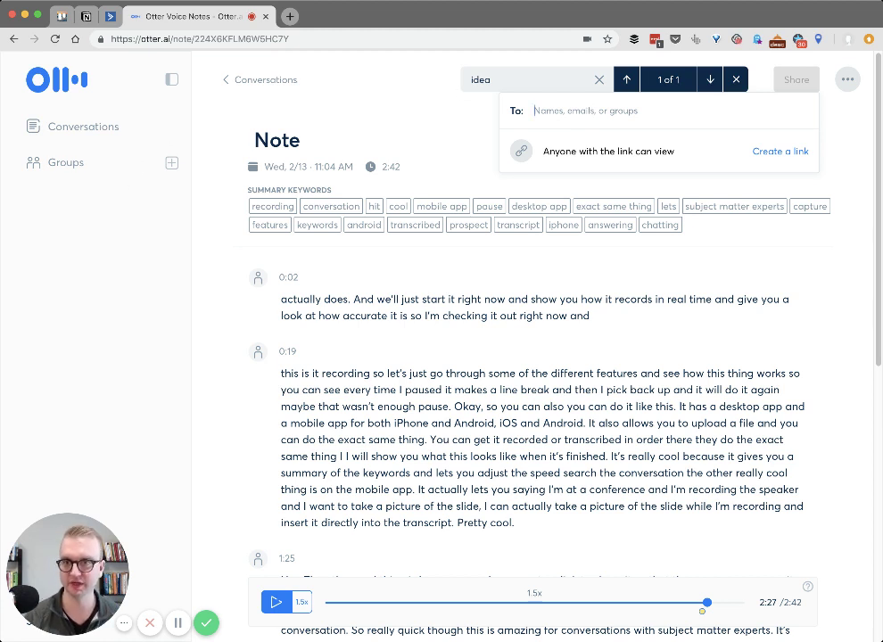
{"action": "left_click", "coordinate": [848, 82]}
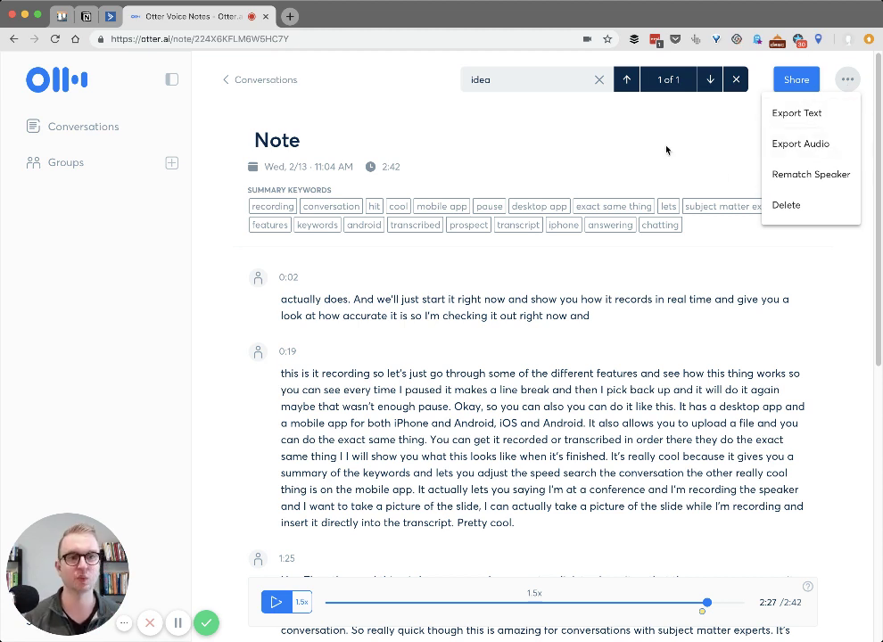
{"action": "left_click", "coordinate": [647, 120]}
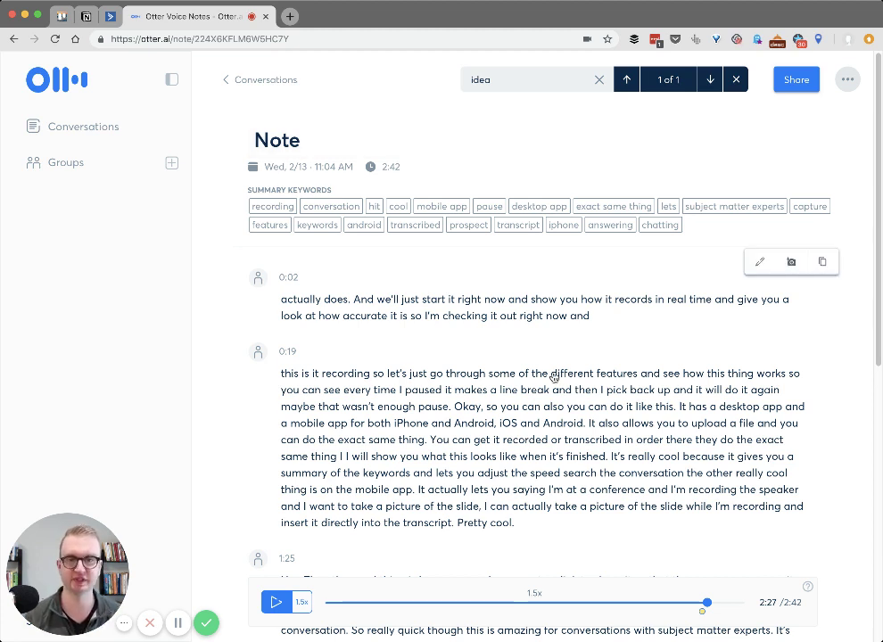
Step: Highlight the entire text of the 0:19 transcript paragraph
{"action": "left_click_drag", "start_coordinate": [266, 376], "coordinate": [671, 510]}
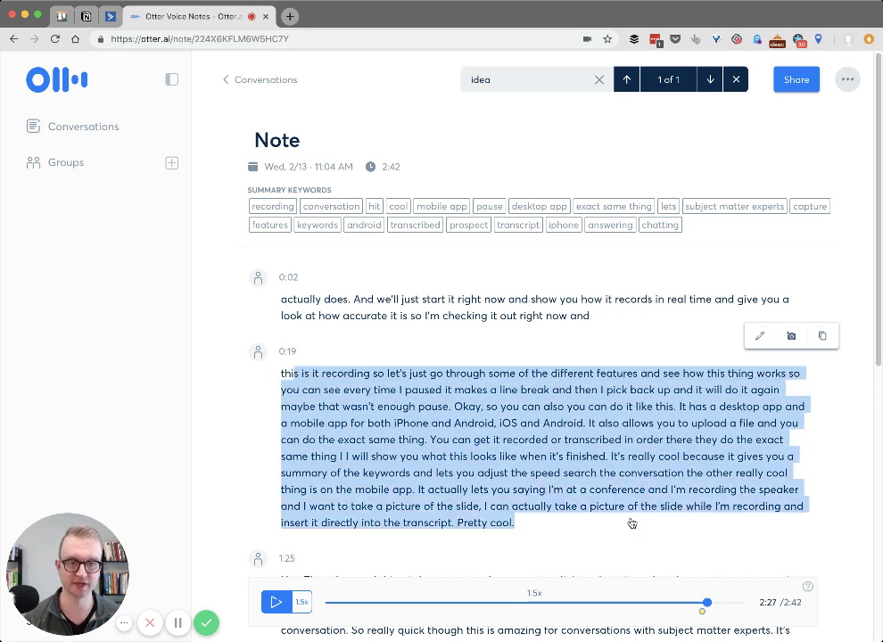